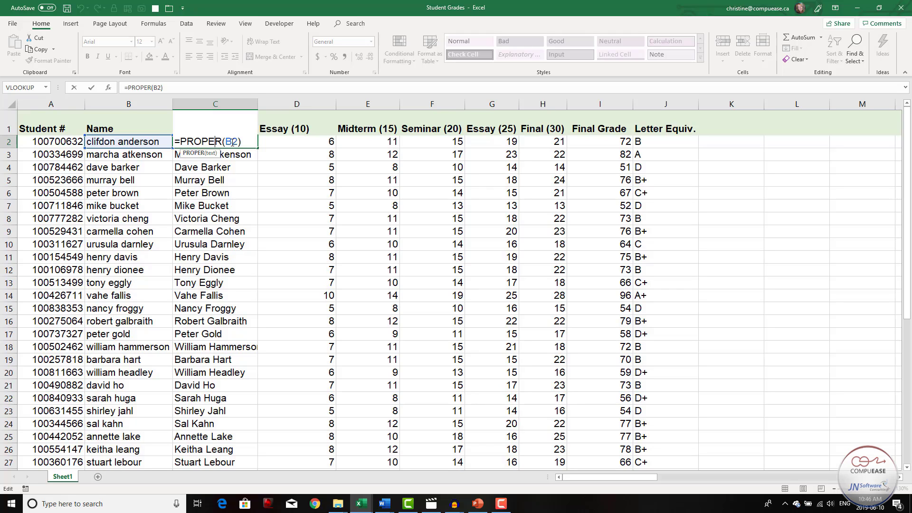
Step: Close the formula in C2 and delete the original lowercase Name column, column B
key(ctrl+Return)
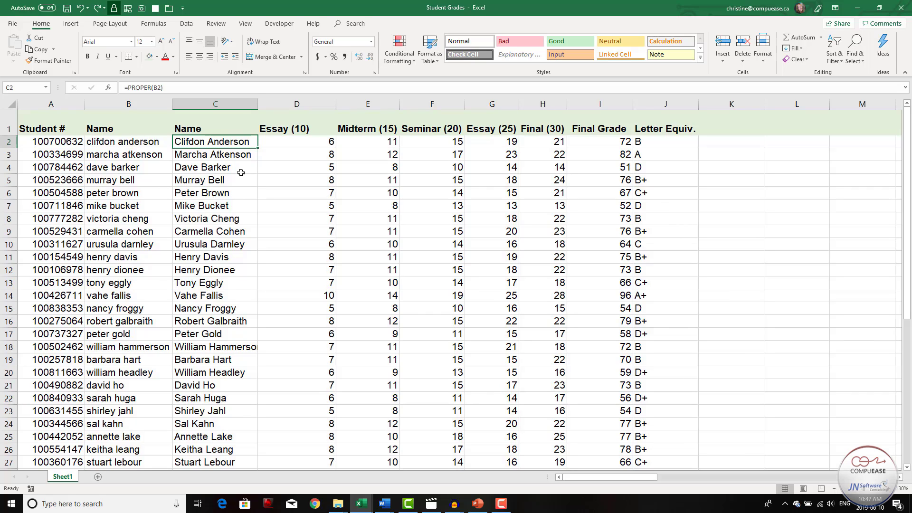
click(130, 104)
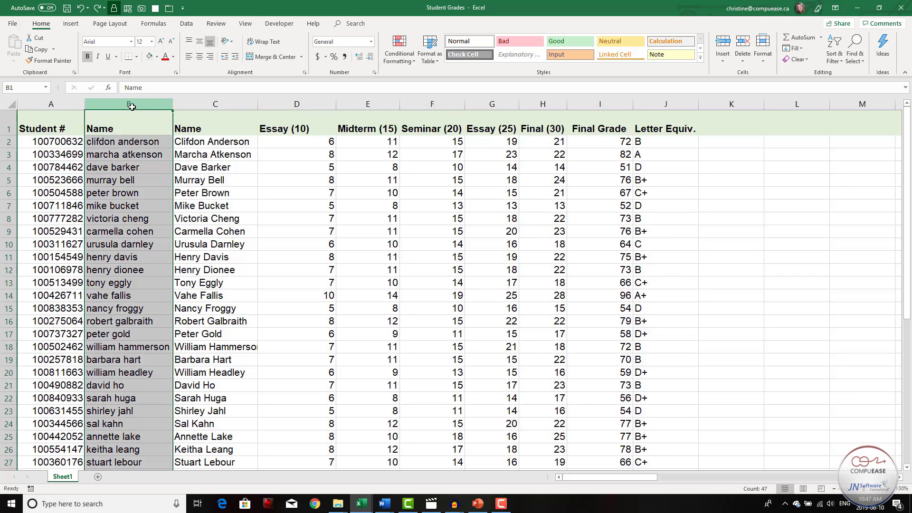
right_click(128, 168)
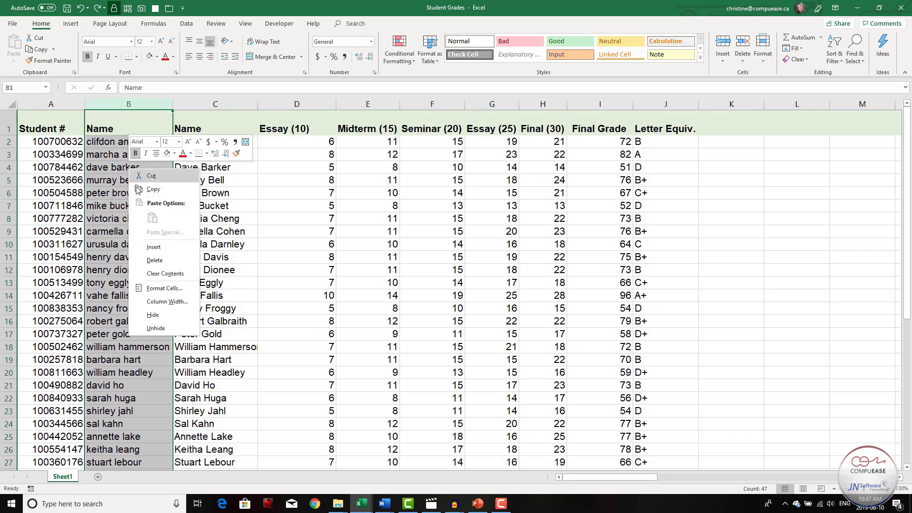
click(155, 260)
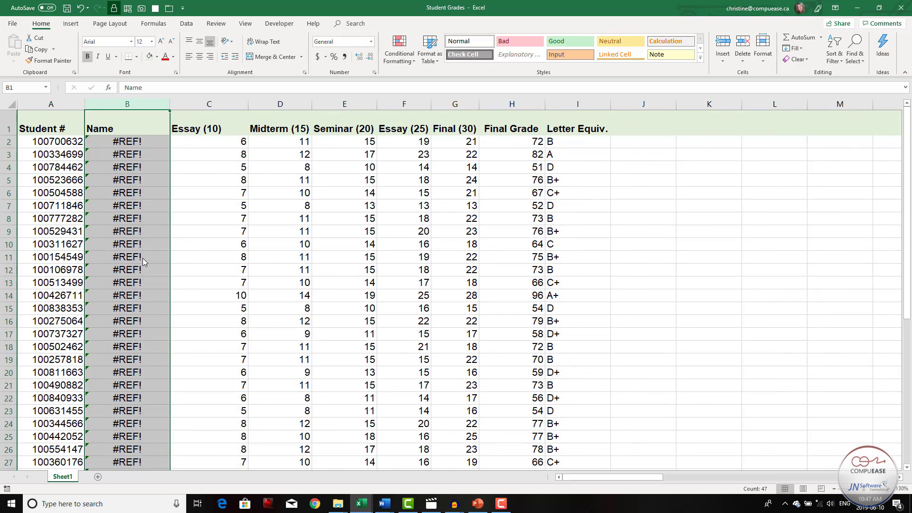
Step: Inspect the formula in B2 and undo the deletion of the original Name column
click(148, 141)
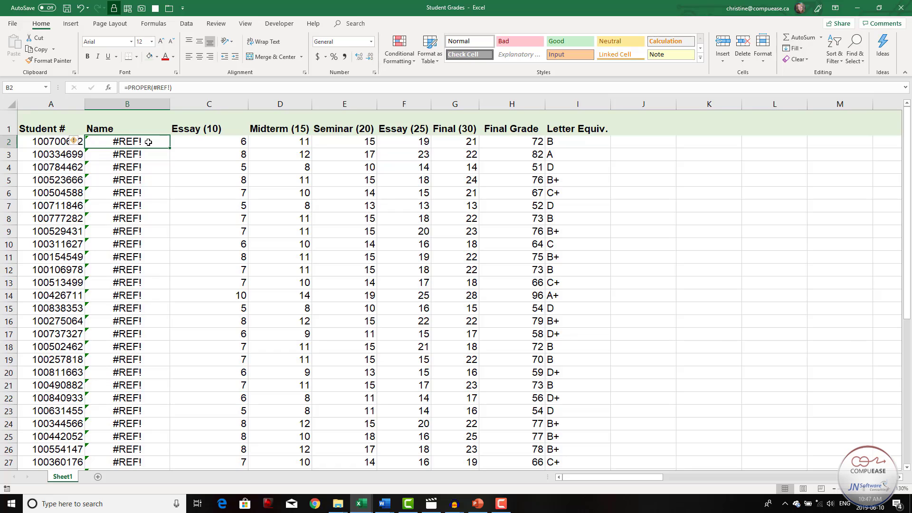
double_click(148, 142)
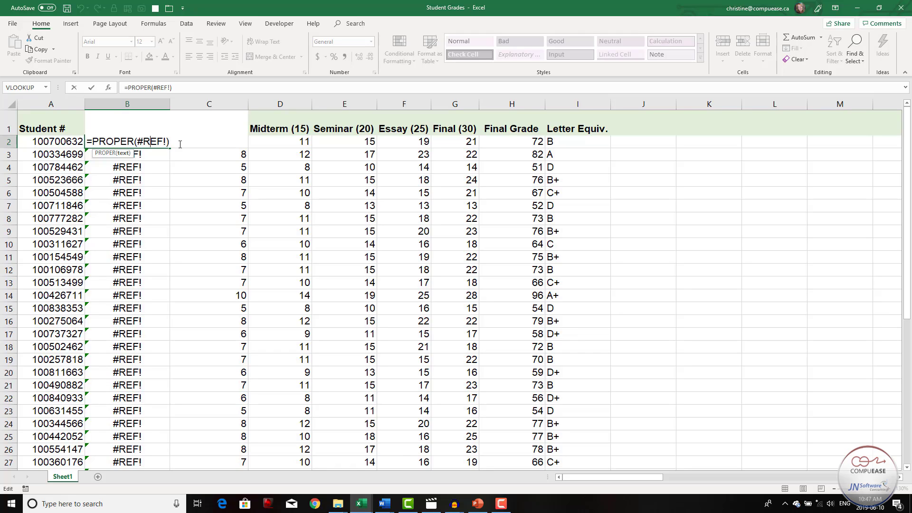
key(Escape)
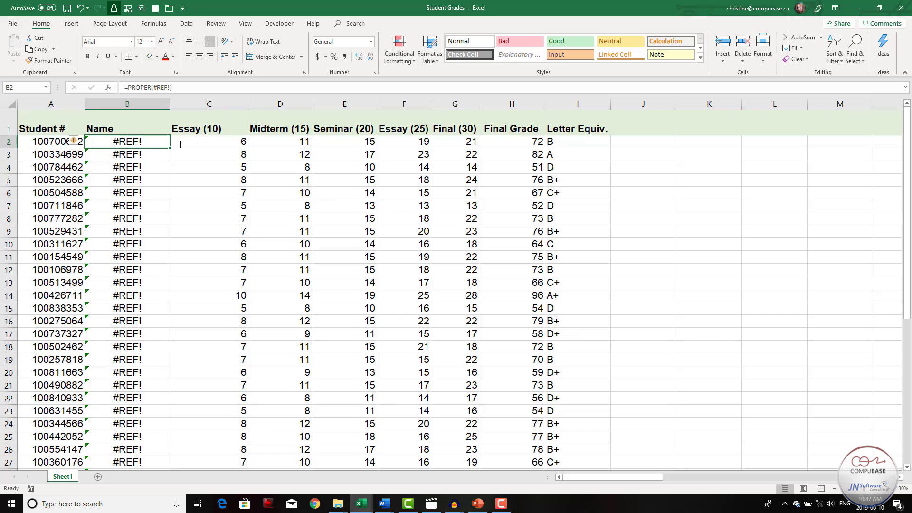
click(81, 8)
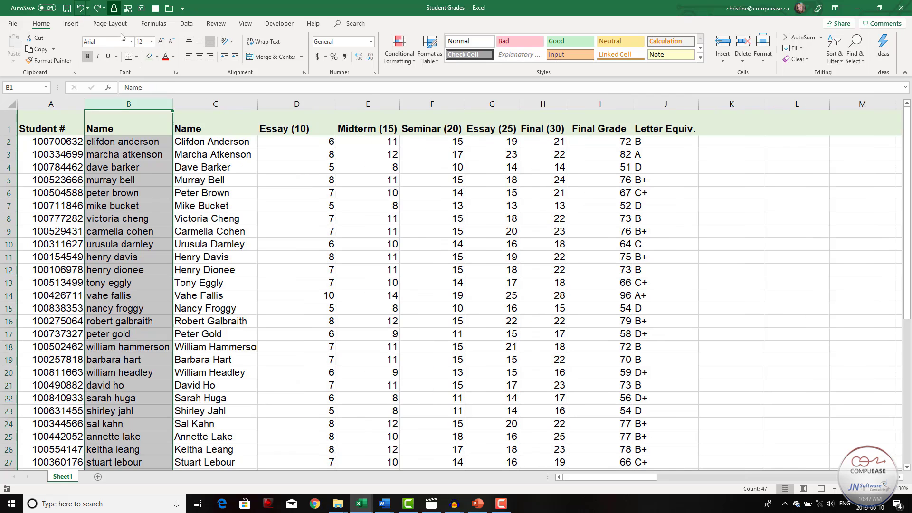
Step: Examine which cell the PROPER formula in C2 refers to, leaving the formula as it is
click(217, 142)
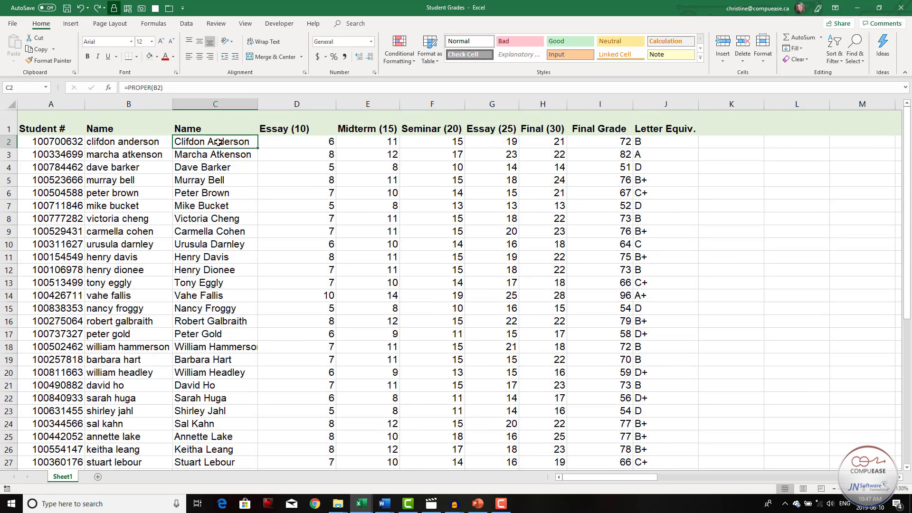
double_click(217, 142)
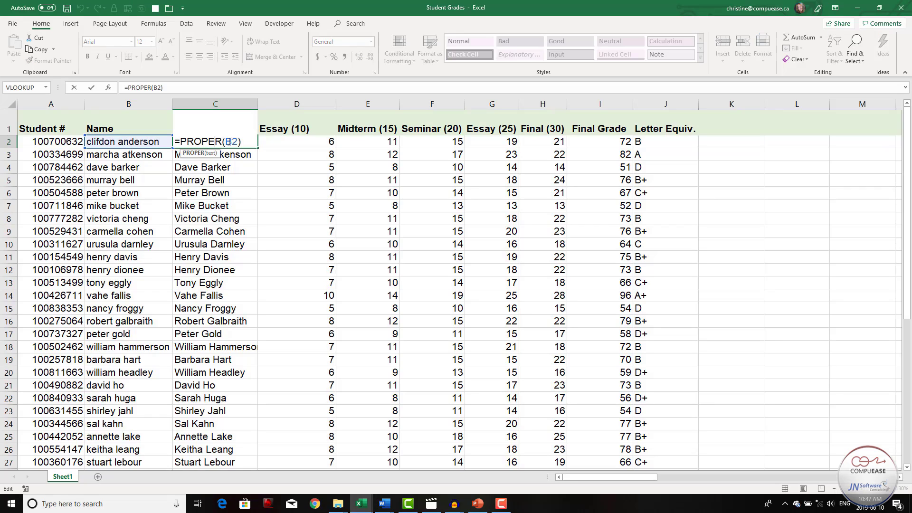
key(Escape)
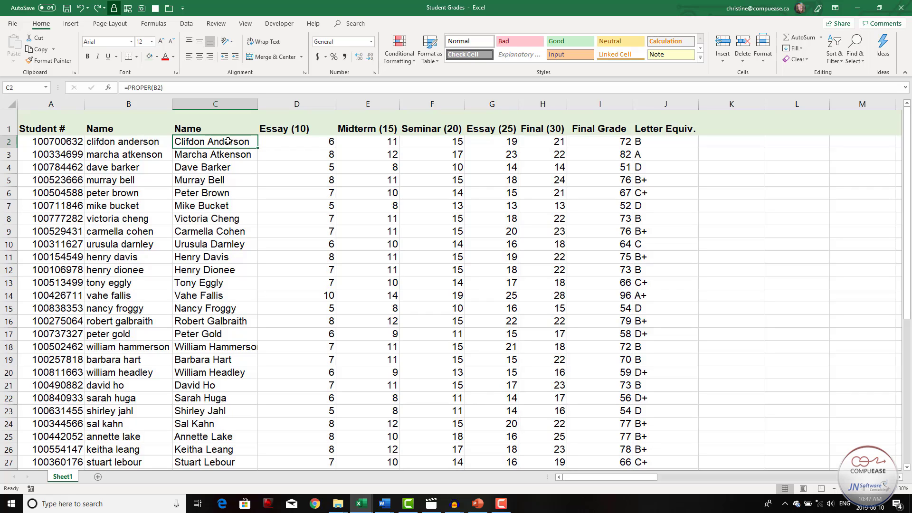
Step: Copy the whole proper-case Name column C and paste it over itself as values only
click(211, 100)
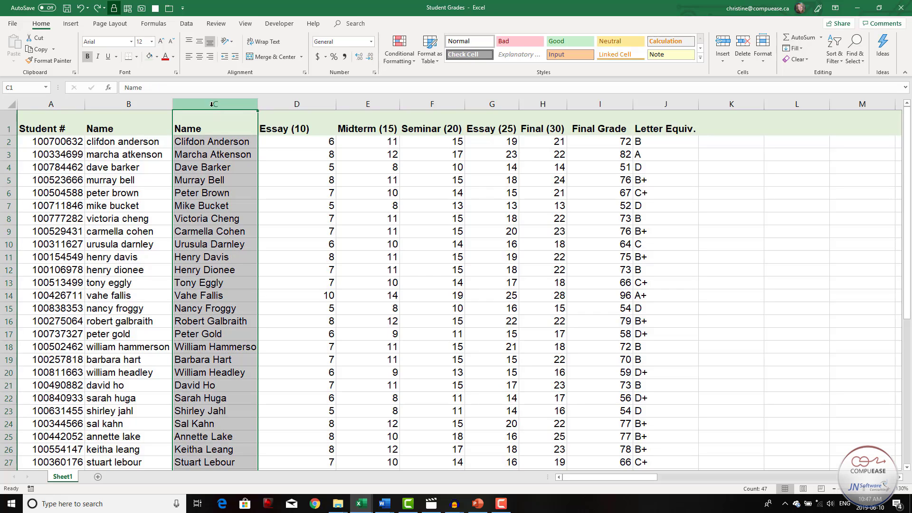
right_click(218, 154)
click(227, 177)
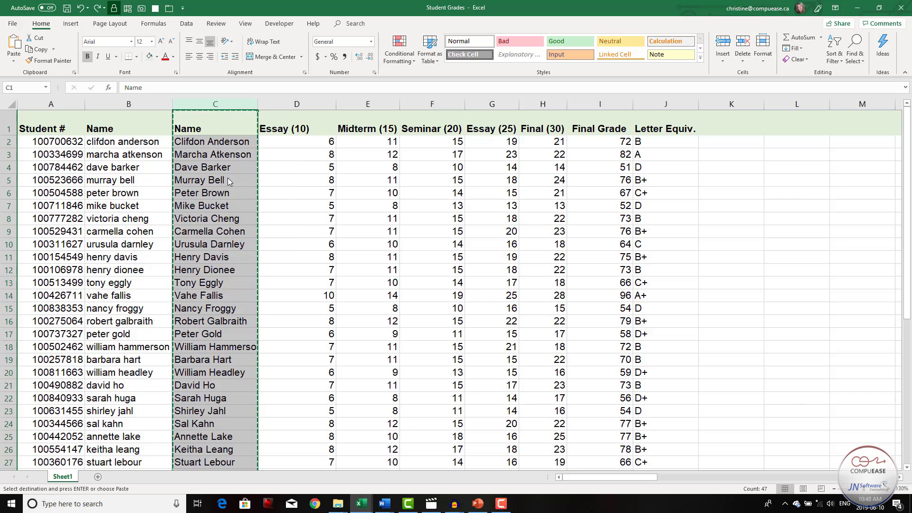
click(13, 61)
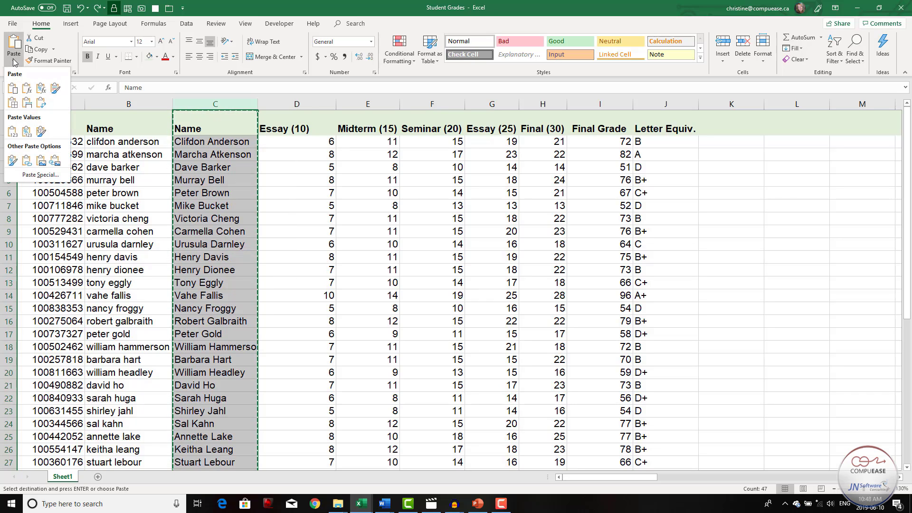
click(13, 134)
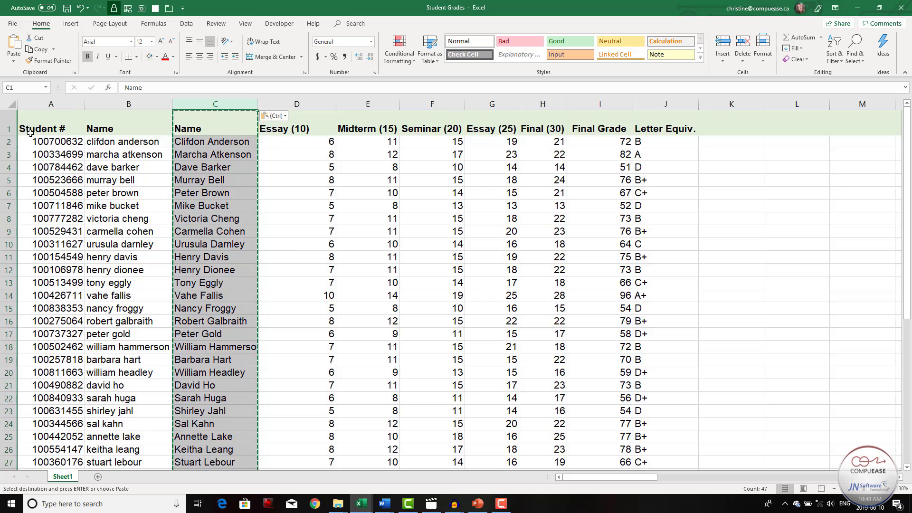
Step: Check whether C2 holds plain text or a formula, without editing the cell
click(236, 142)
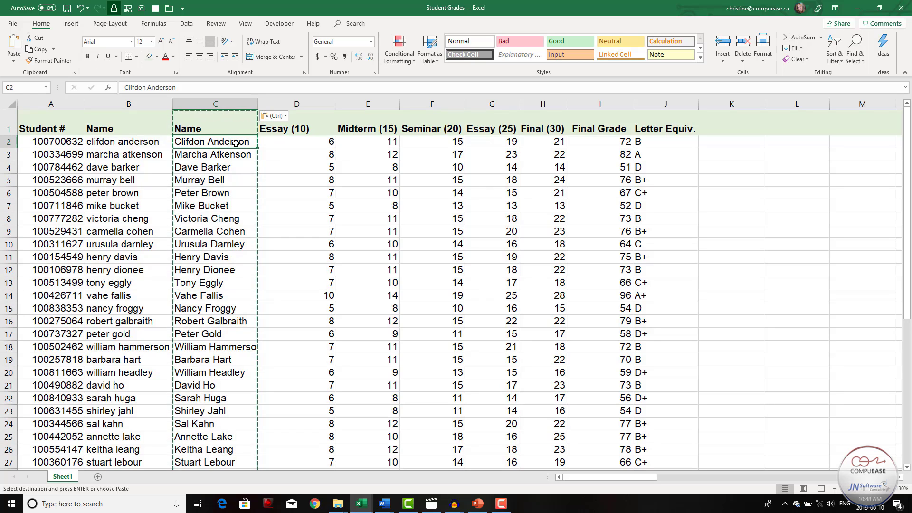
double_click(236, 142)
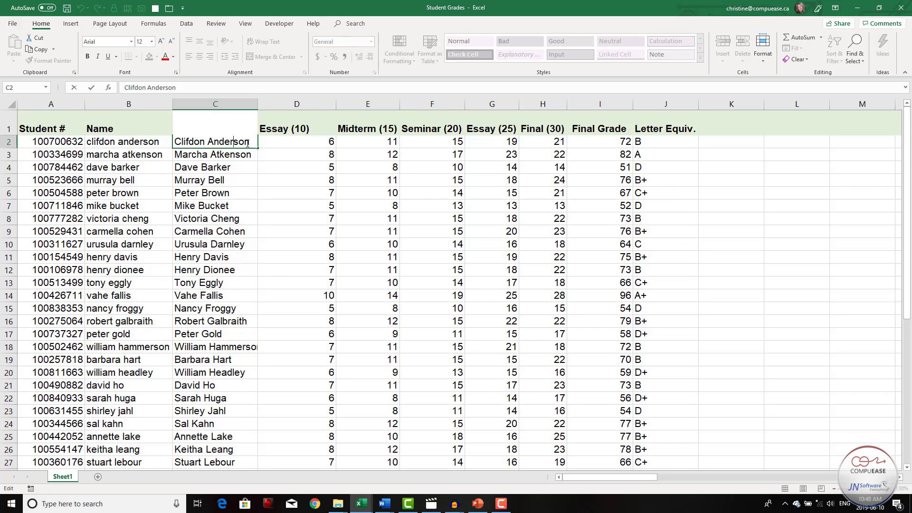
key(Escape)
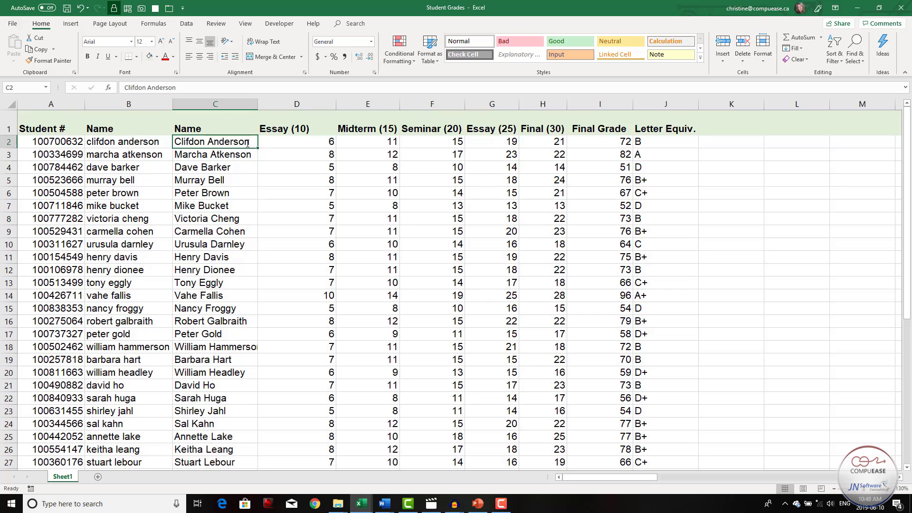
Step: Undo the values-only paste in column C and check the content of C3
key(ctrl+space)
key(ctrl+c)
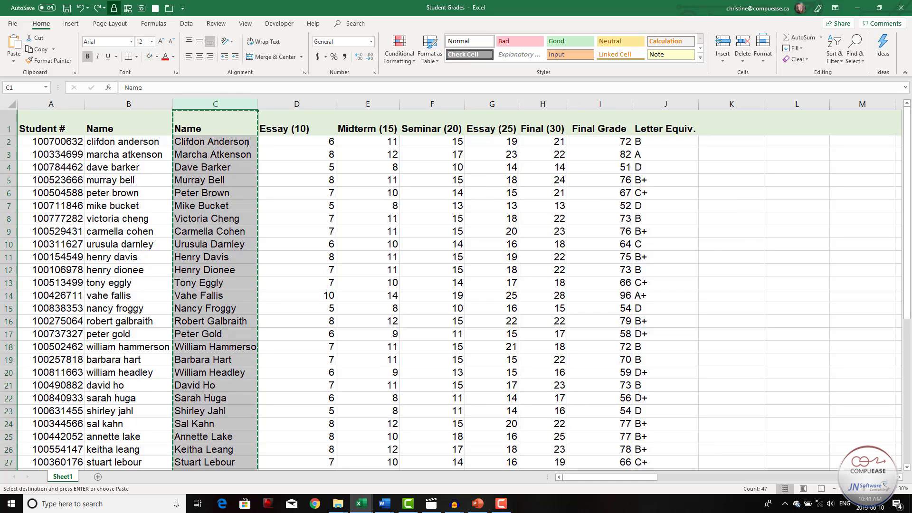
click(230, 152)
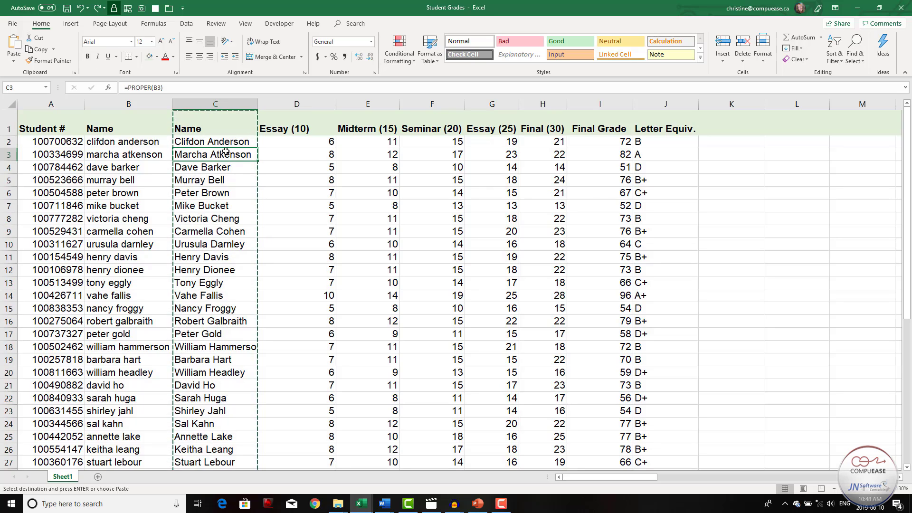
Step: Replace column C's PROPER formulas with static text by copying the whole column onto itself as values only
click(208, 103)
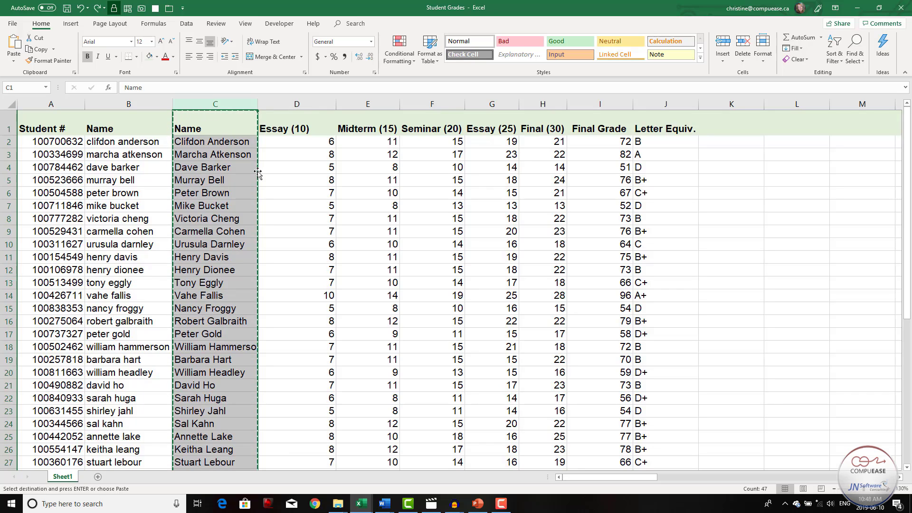
drag(258, 172, 233, 179)
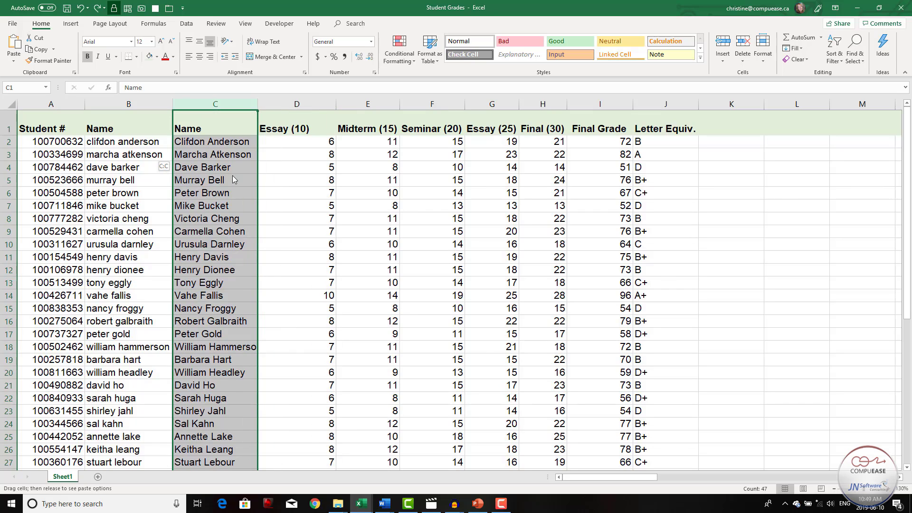
drag(233, 175, 232, 176)
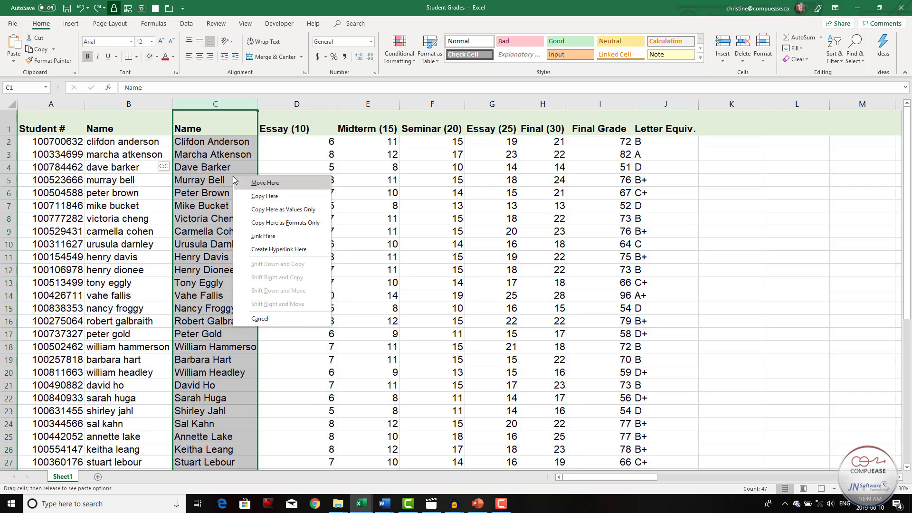
click(256, 211)
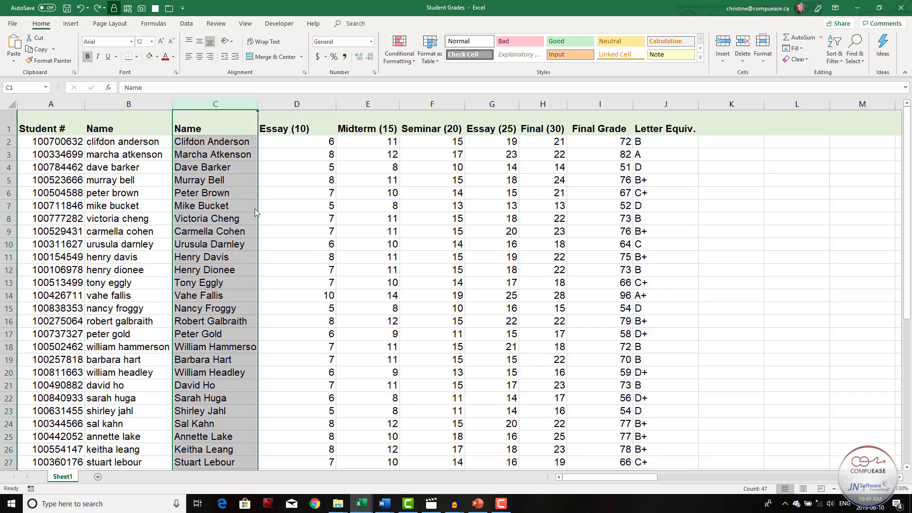
Step: Open C2 to verify the content of the proper-case Name column, leaving the cell unedited
click(227, 146)
double_click(226, 144)
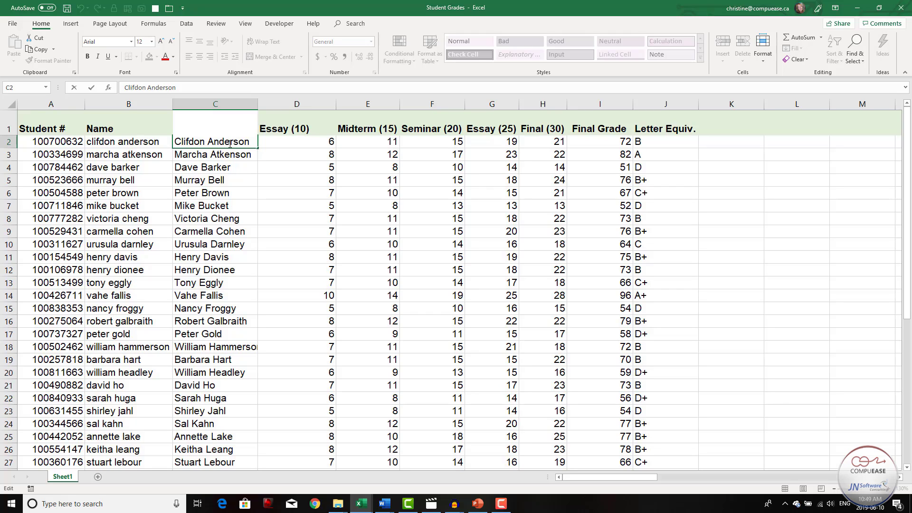
key(Escape)
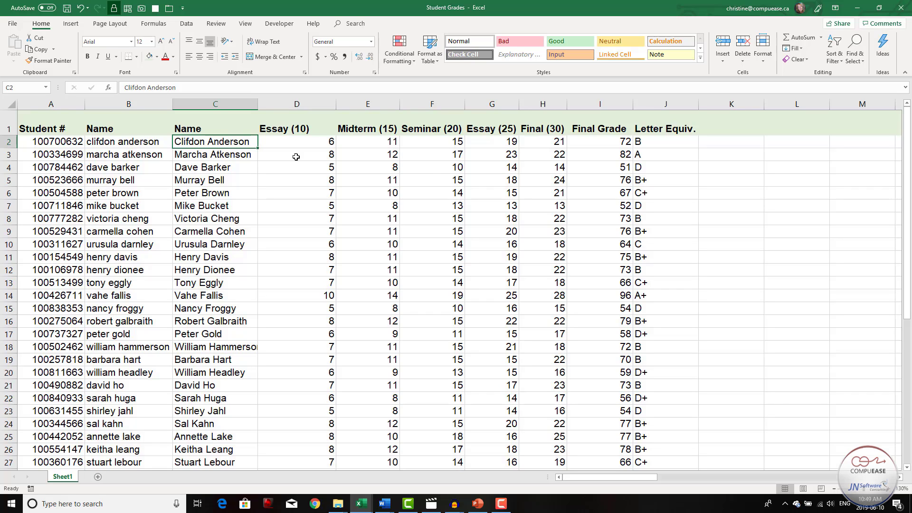
Step: Examine the SUM formula in I2 and the cells it adds up for the Final Grade
click(602, 145)
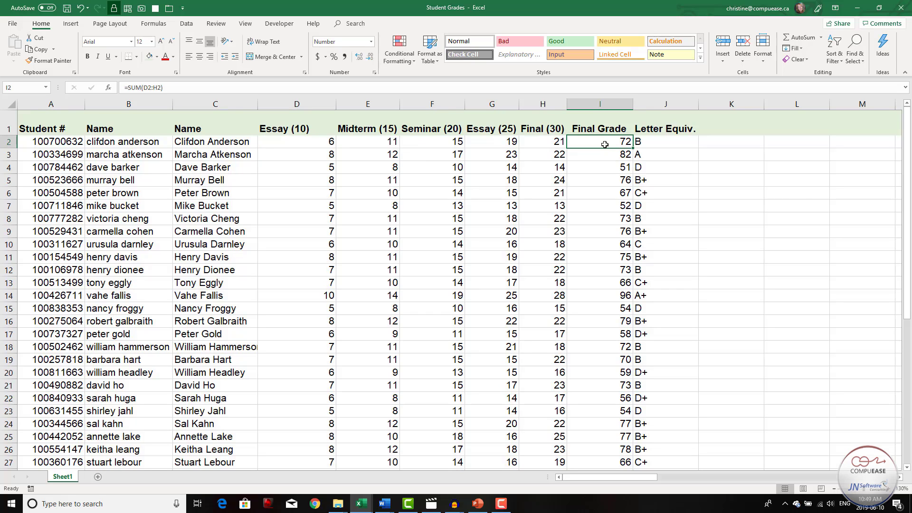
key(alt+equal)
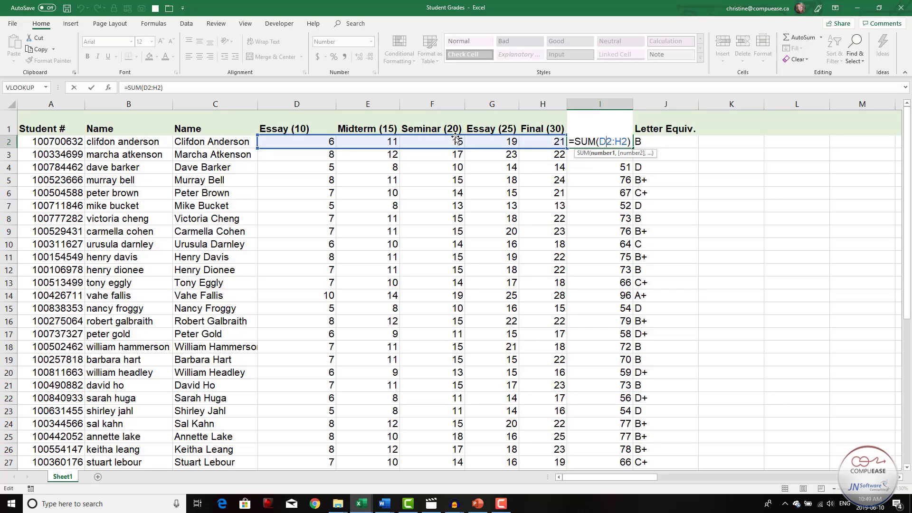
key(ctrl+Return)
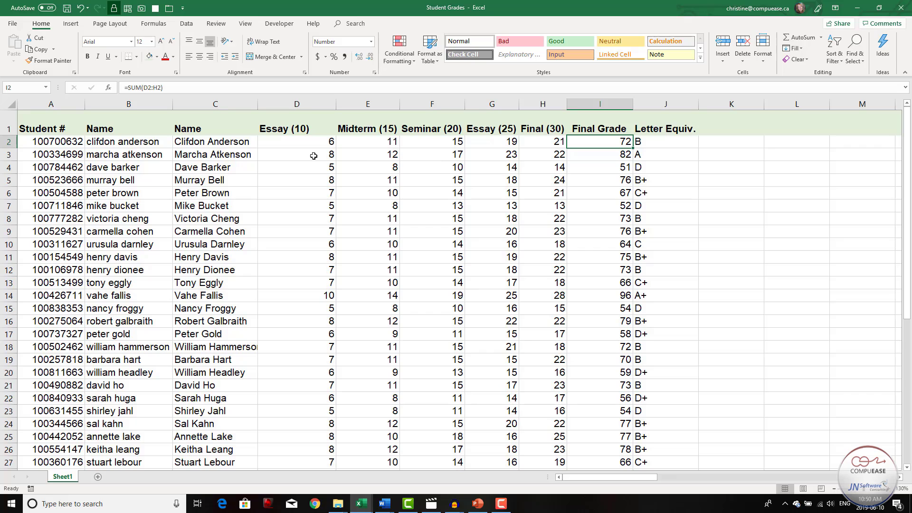
Step: Delete the mark columns D through H, from Essay (10) to Final (30), and undo the deletion
drag(296, 104, 543, 104)
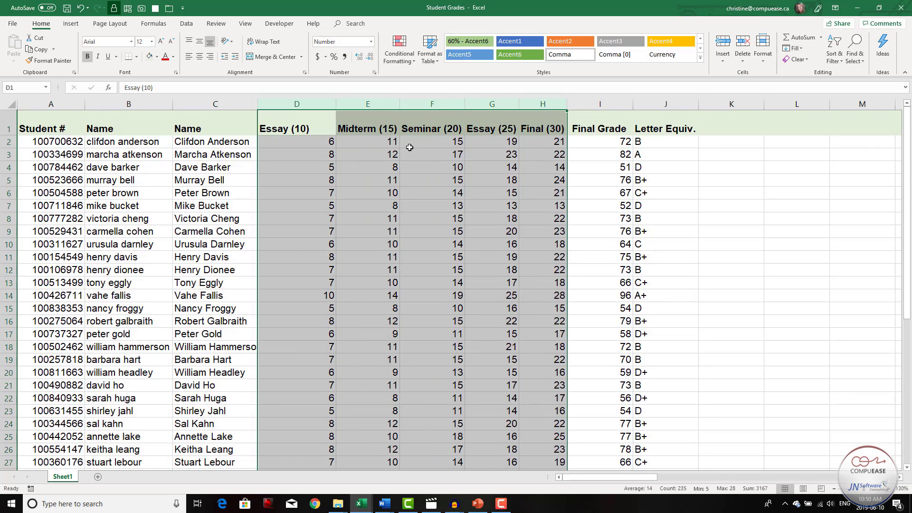
right_click(409, 147)
click(438, 242)
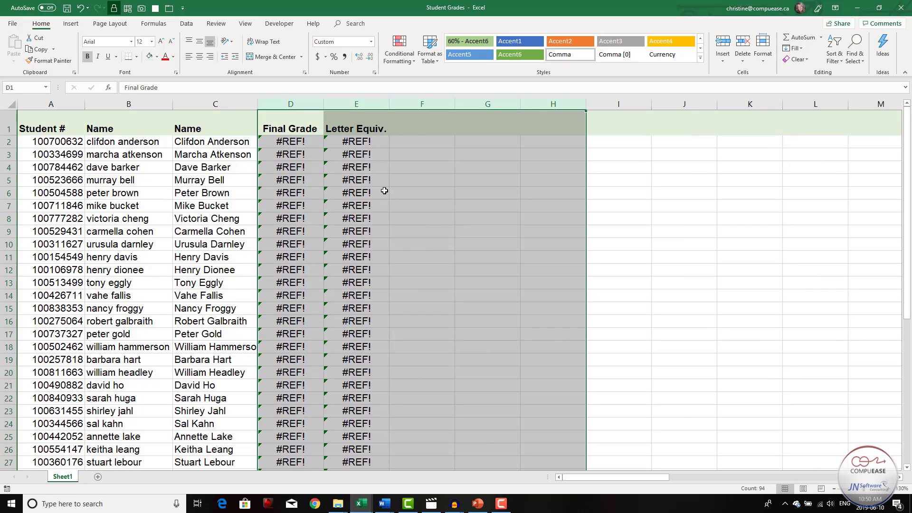
click(82, 11)
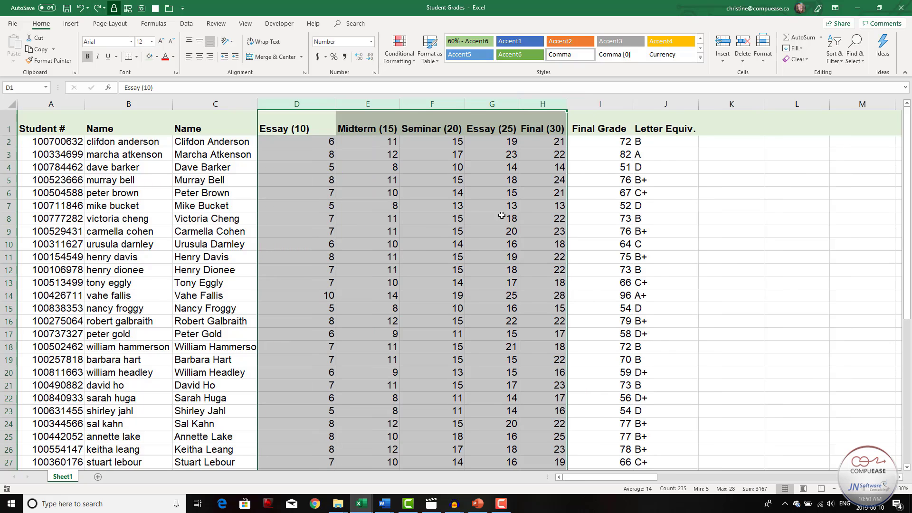
Step: Replace the Final Grade formulas in column I with static numbers by copying the whole column onto itself as values only
click(607, 175)
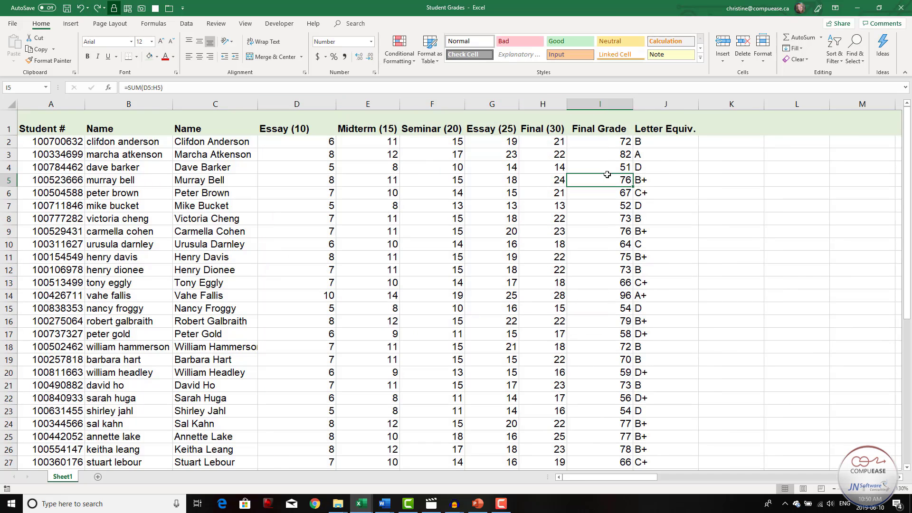
click(599, 105)
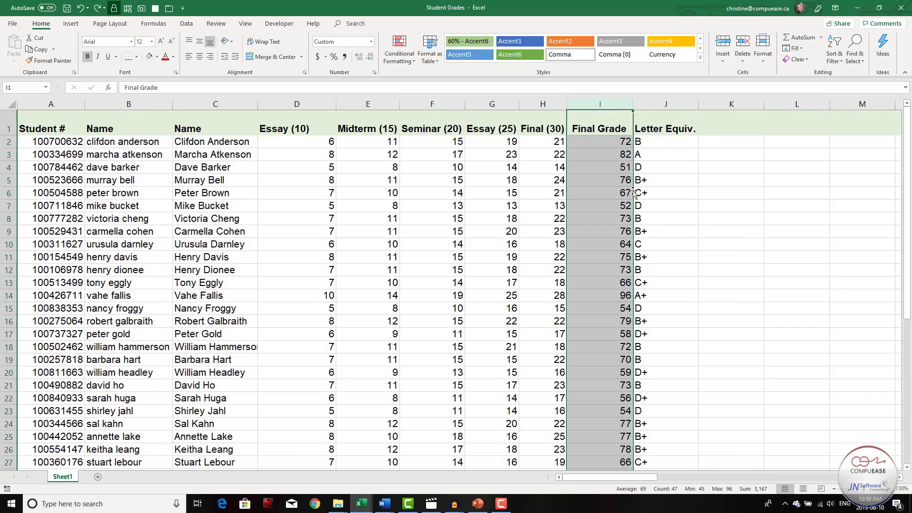
mouse_move(634, 193)
mouse_down()
mouse_move(677, 194)
mouse_move(621, 190)
mouse_up()
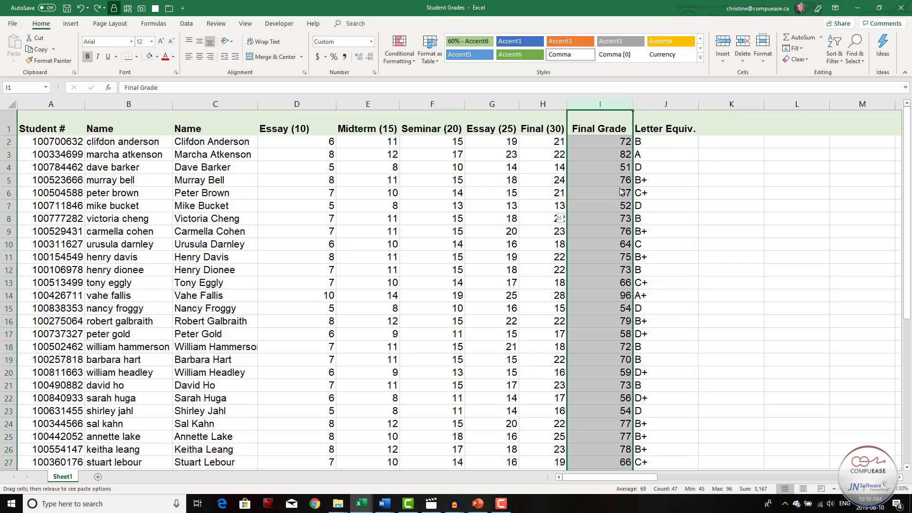
drag(620, 190, 620, 191)
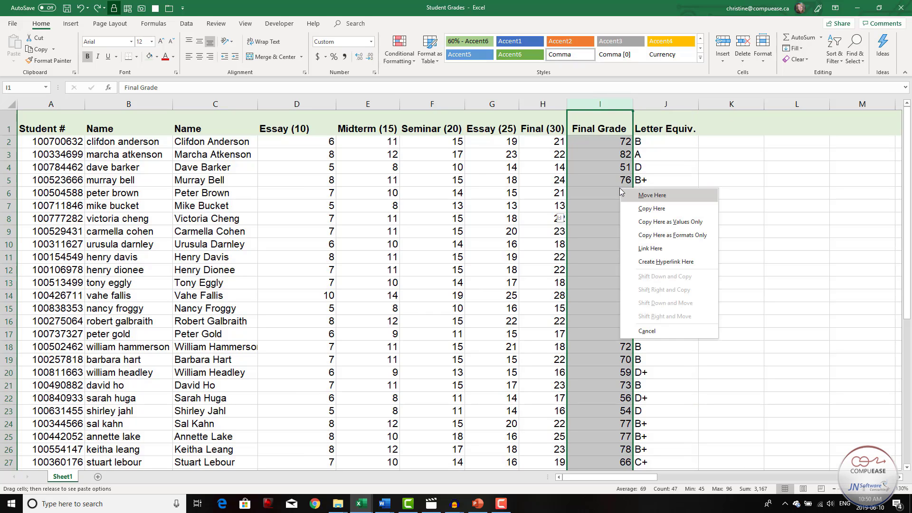
click(633, 222)
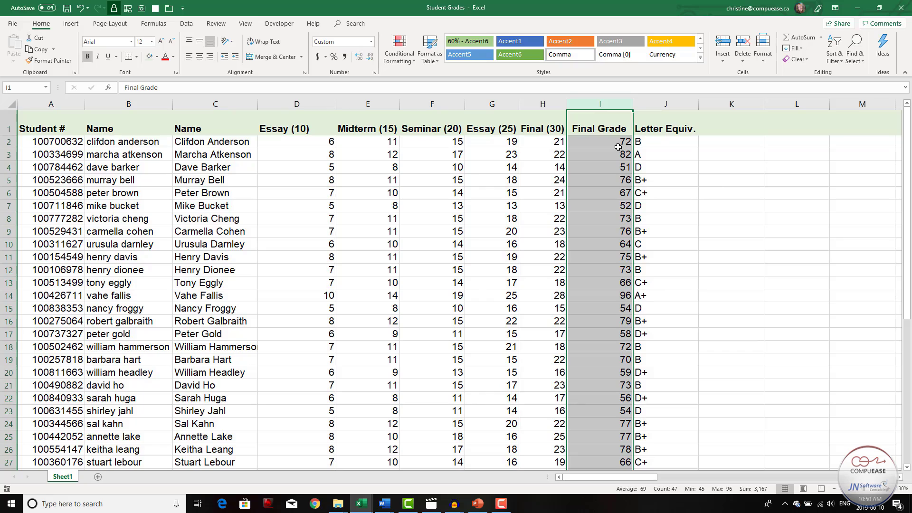
Step: Open I2 to verify the content of the Final Grade column, leaving the cell unedited
click(618, 146)
double_click(618, 145)
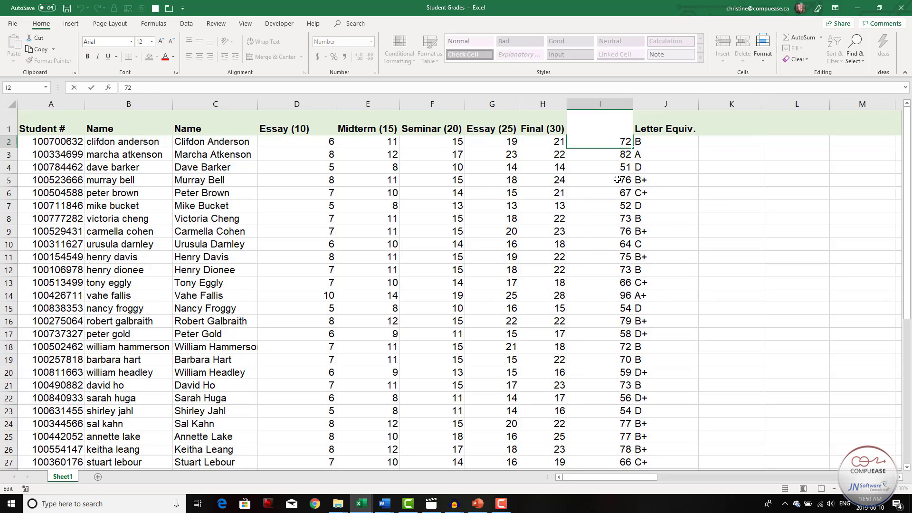
key(Escape)
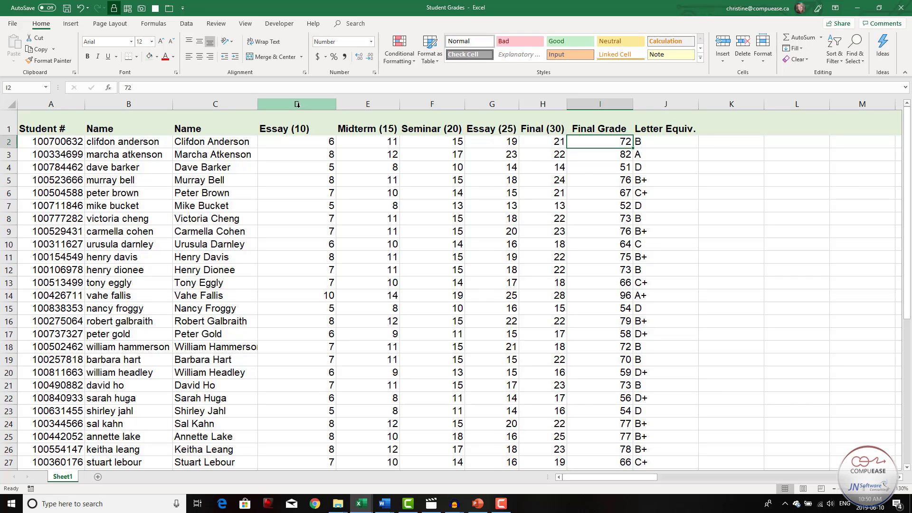
Step: Delete the mark columns D through H, from Essay (10) to Final (30)
drag(297, 104, 542, 106)
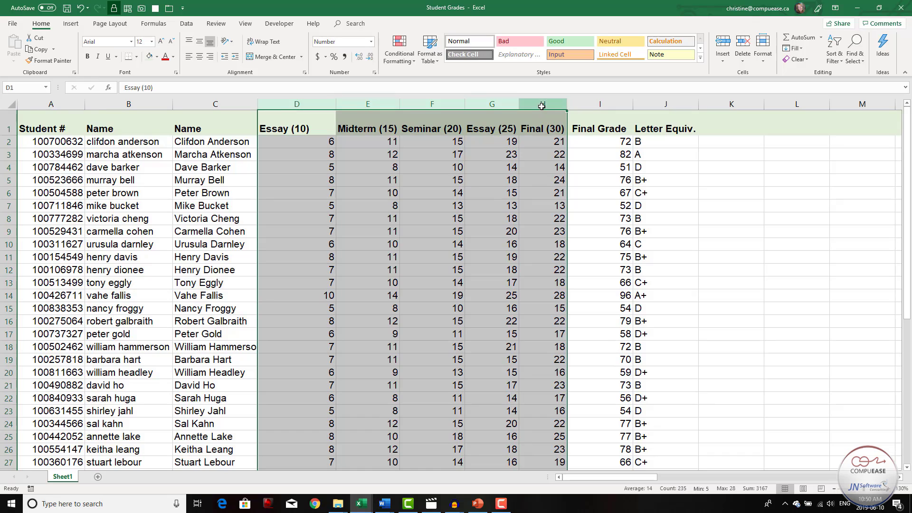
right_click(514, 176)
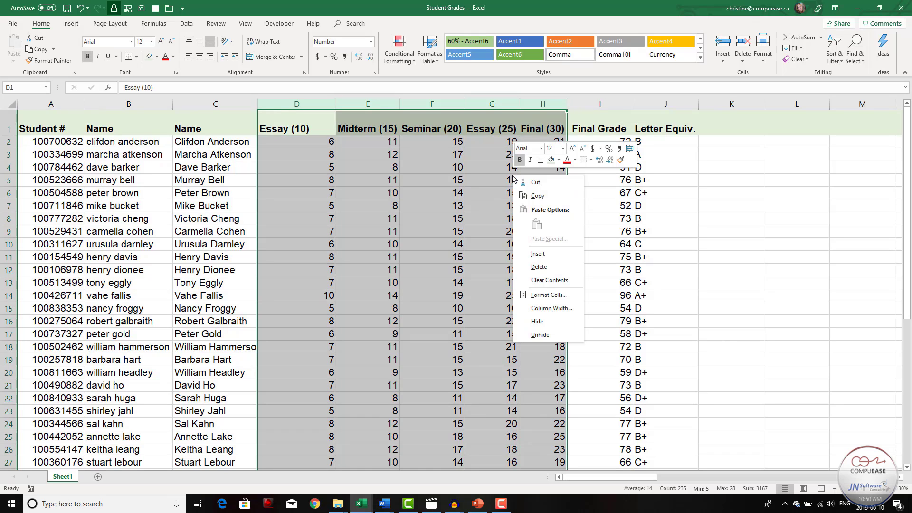
click(540, 267)
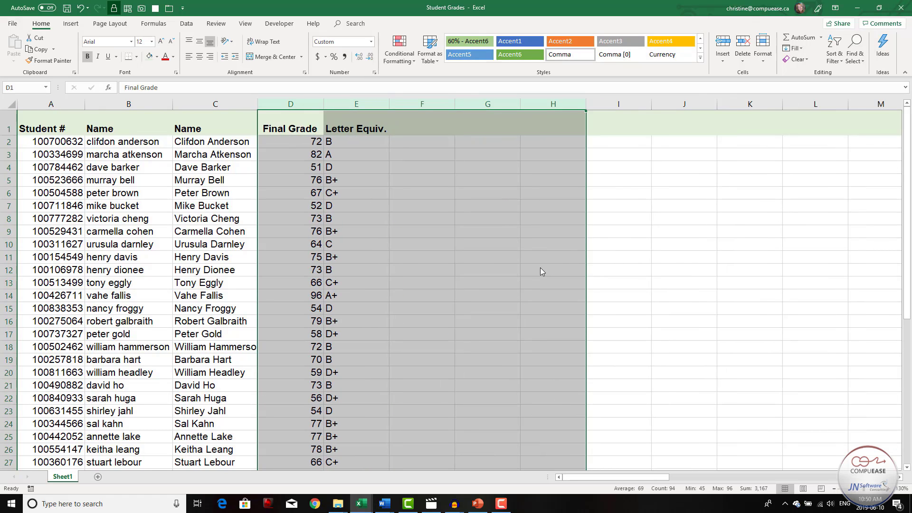